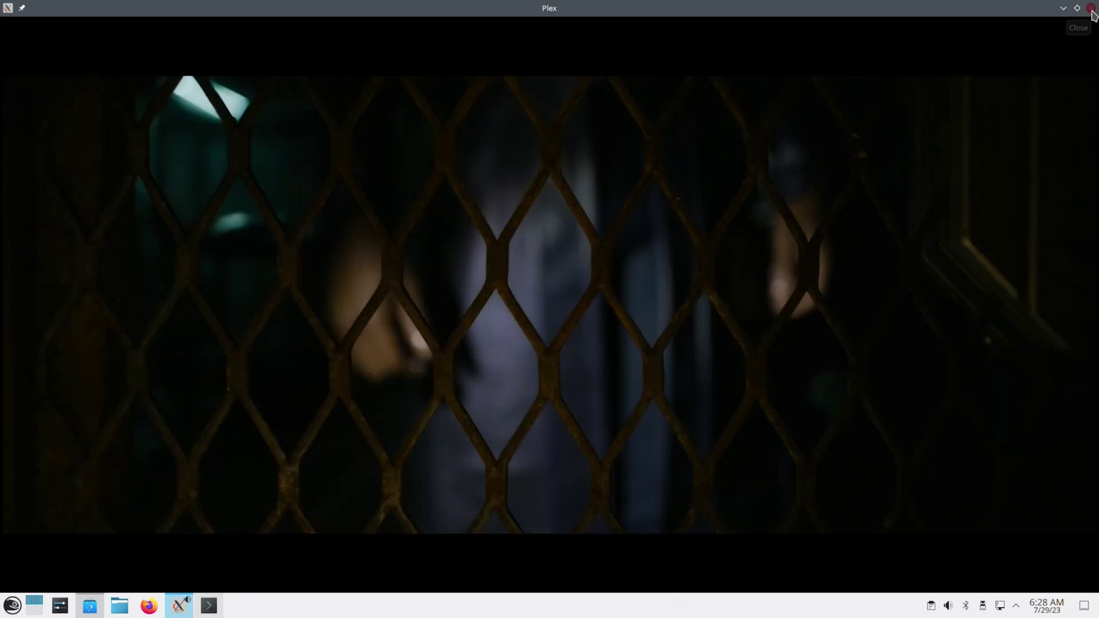
Step: Close the Plex movie player window and then the Discover software store
{"action": "left_click", "coordinate": [1092, 8]}
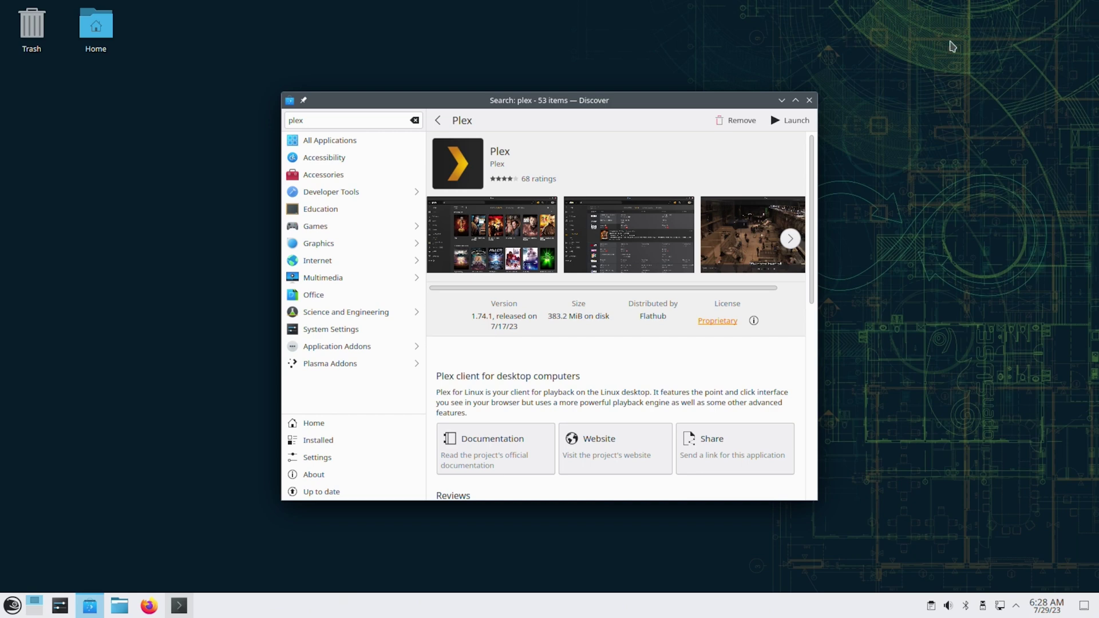
{"action": "left_click", "coordinate": [810, 101]}
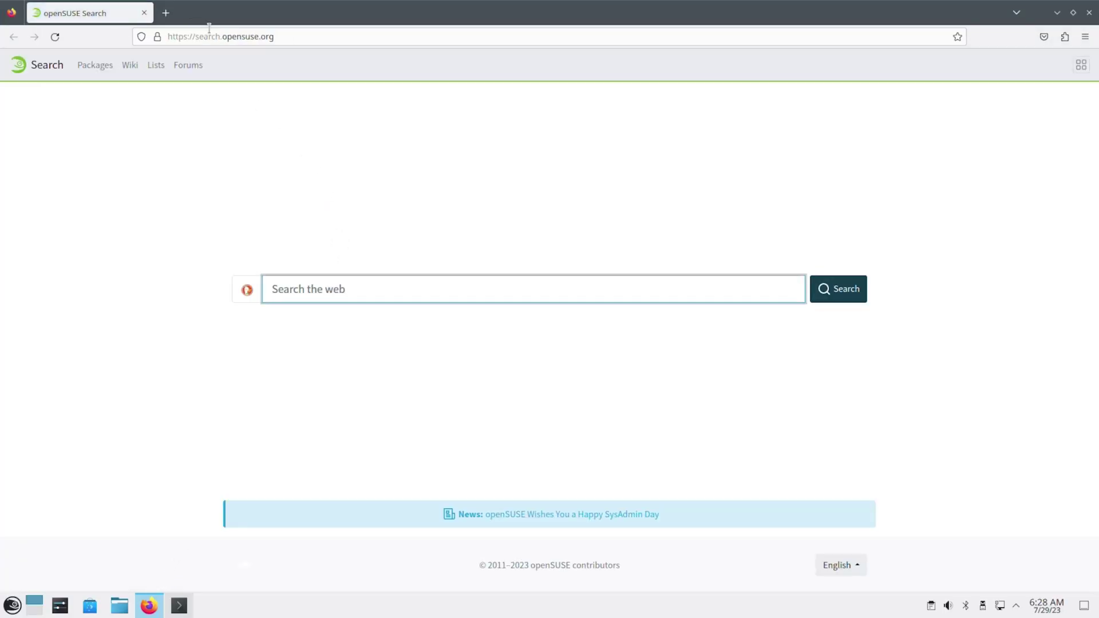
Step: Select Firefox's address bar to start entering the YouTube web address
{"action": "left_click", "coordinate": [210, 36]}
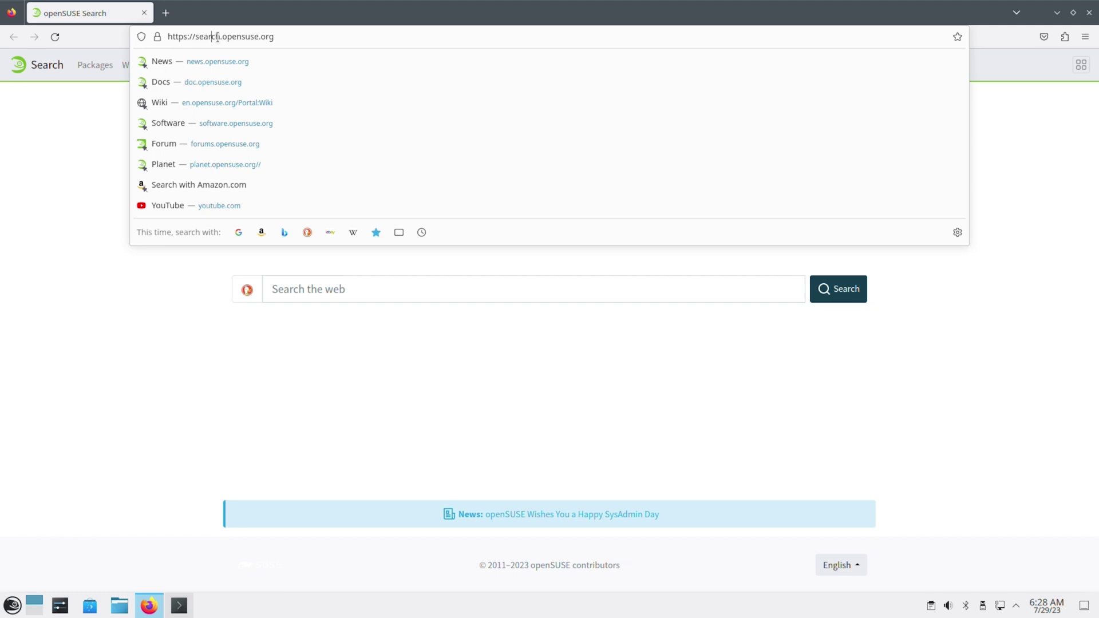
{"action": "type", "text": "plex"}
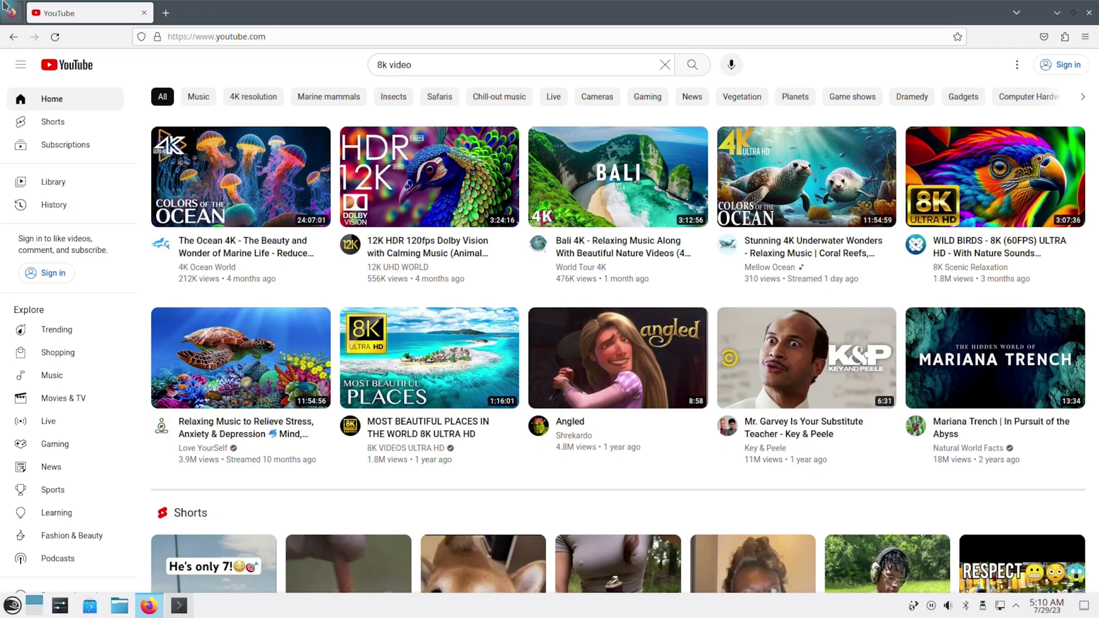
Step: Open two new Firefox tabs and launch the openSUSE Planet blog aggregator
{"action": "left_click", "coordinate": [165, 13]}
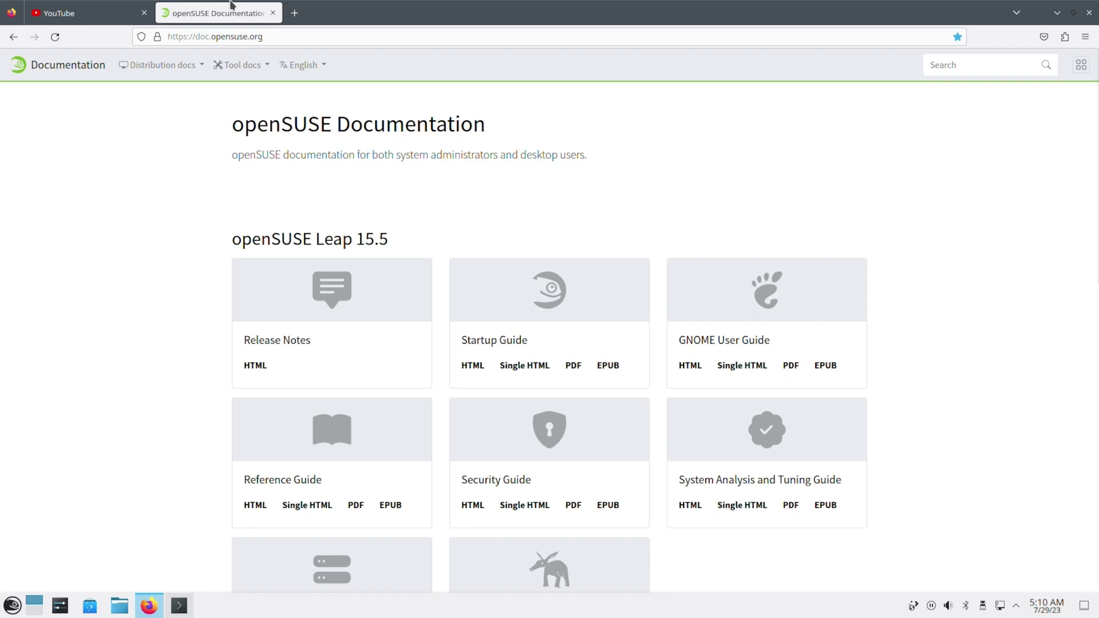
{"action": "left_click", "coordinate": [294, 13]}
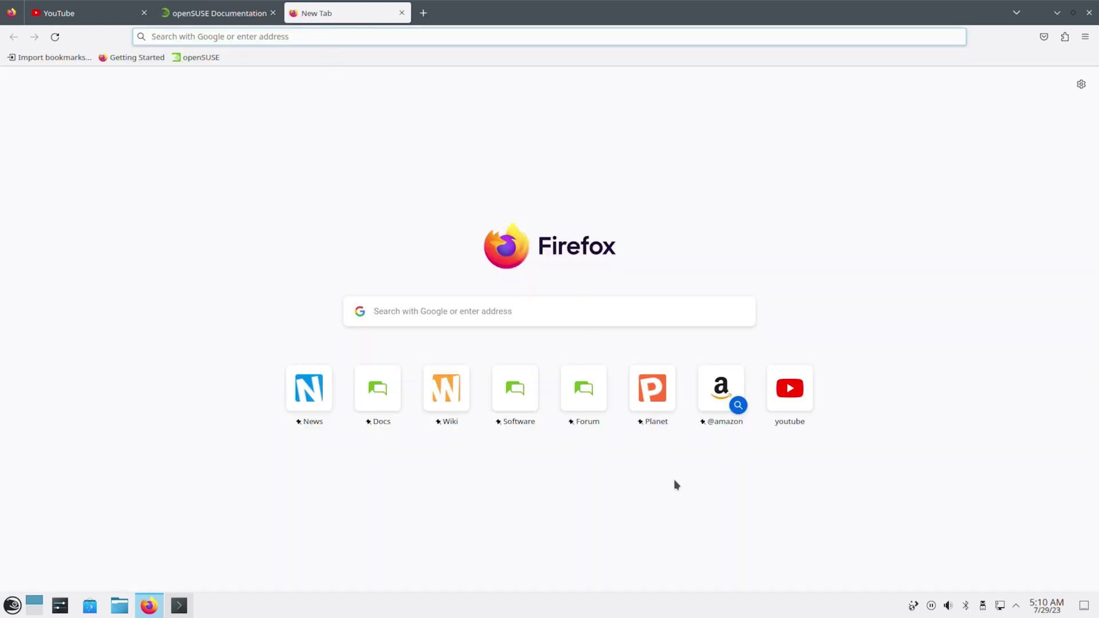
{"action": "left_click", "coordinate": [652, 390]}
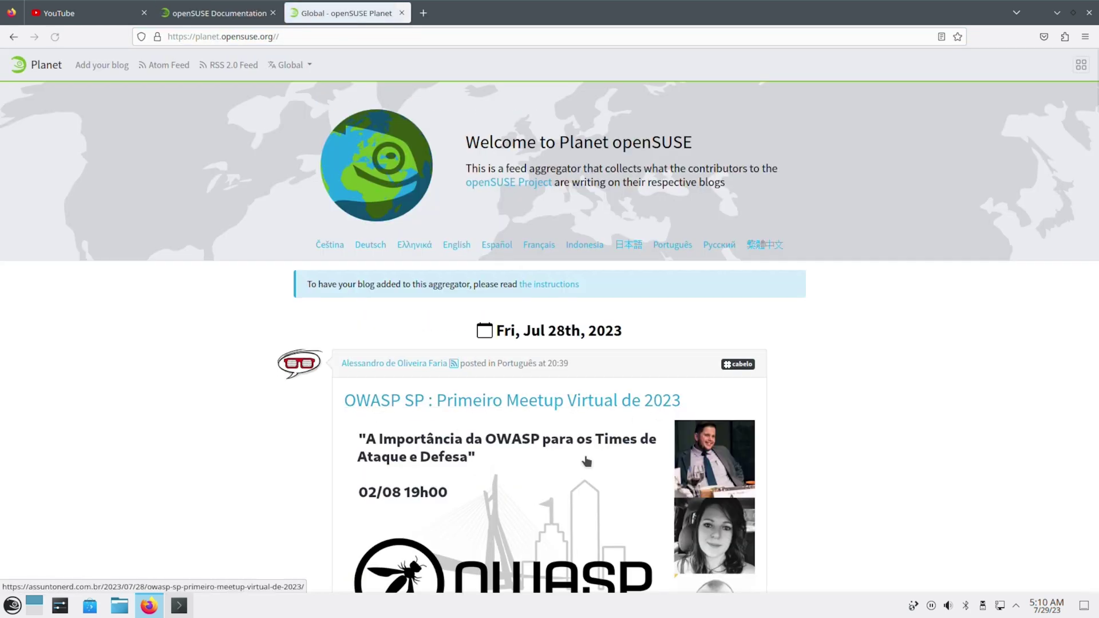
{"action": "scroll", "coordinate": [477, 404], "scroll_direction": "down", "scroll_amount": 3}
{"action": "scroll", "coordinate": [261, 369], "scroll_direction": "down", "scroll_amount": 3}
{"action": "scroll", "coordinate": [260, 369], "scroll_direction": "down", "scroll_amount": 5}
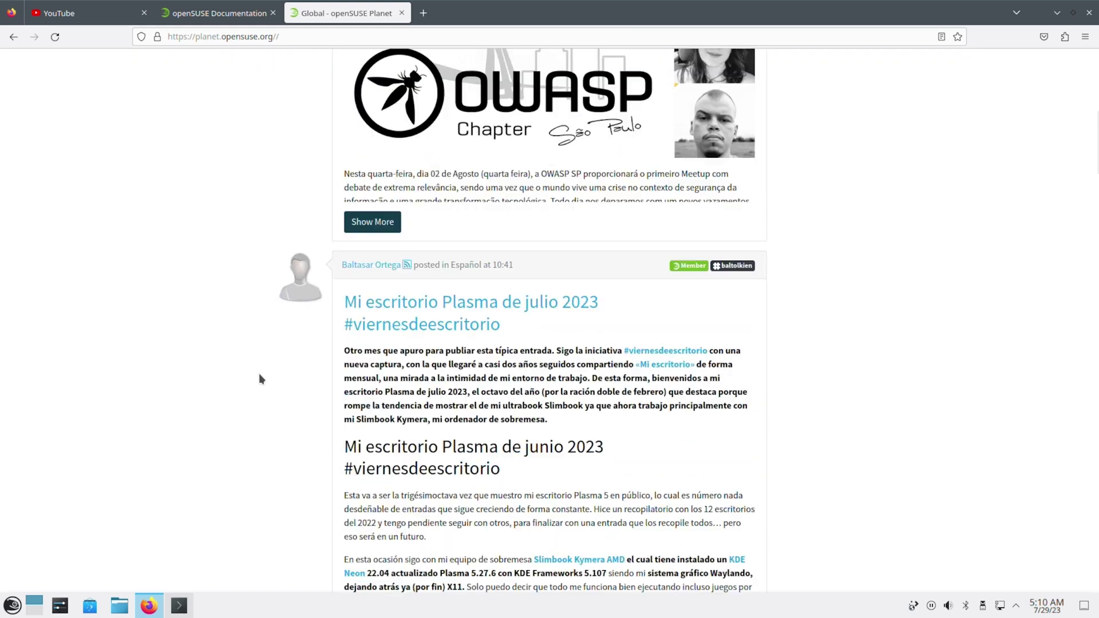
{"action": "scroll", "coordinate": [259, 373], "scroll_direction": "down", "scroll_amount": 3}
Step: Close the Planet and Documentation tabs and go to openSUSE News
{"action": "left_click", "coordinate": [420, 13]}
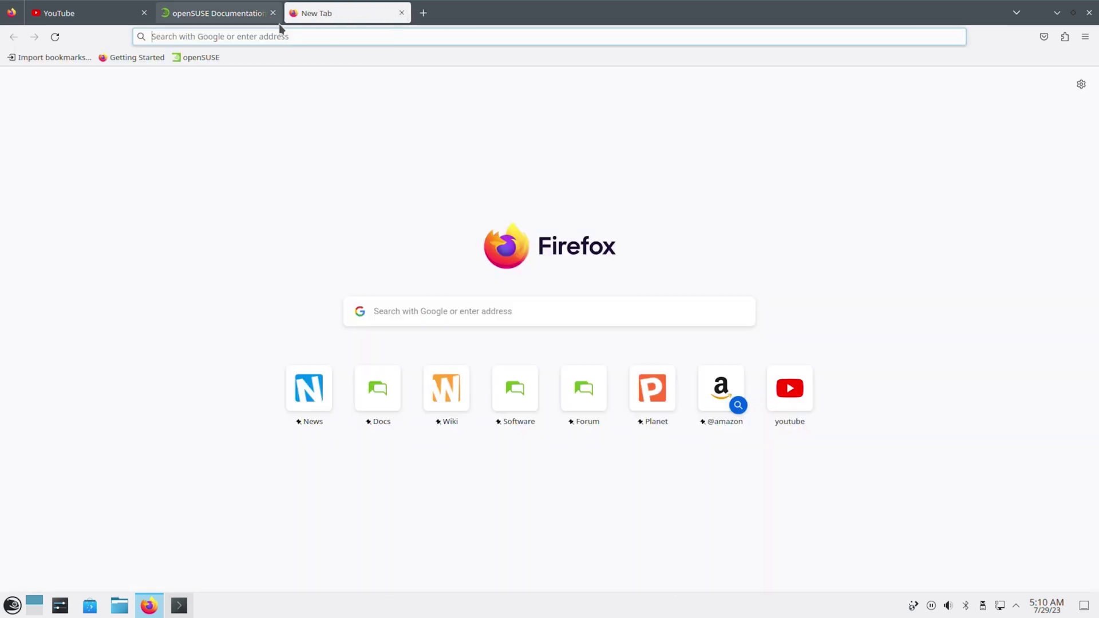
{"action": "left_click", "coordinate": [273, 13]}
{"action": "left_click", "coordinate": [309, 390]}
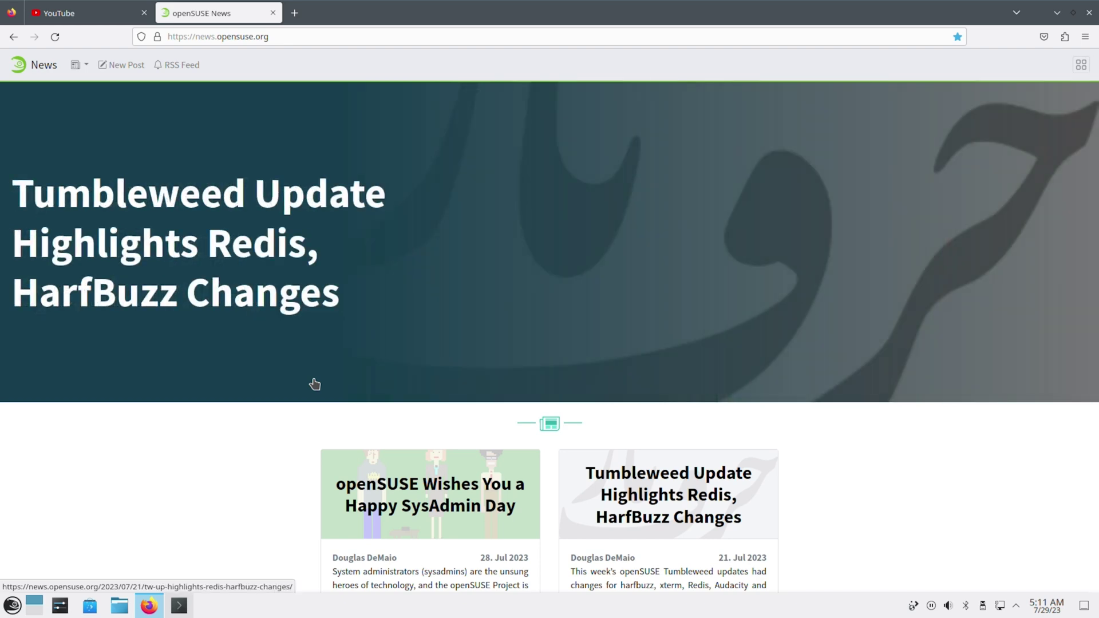
{"action": "scroll", "coordinate": [297, 102], "scroll_direction": "down", "scroll_amount": 2}
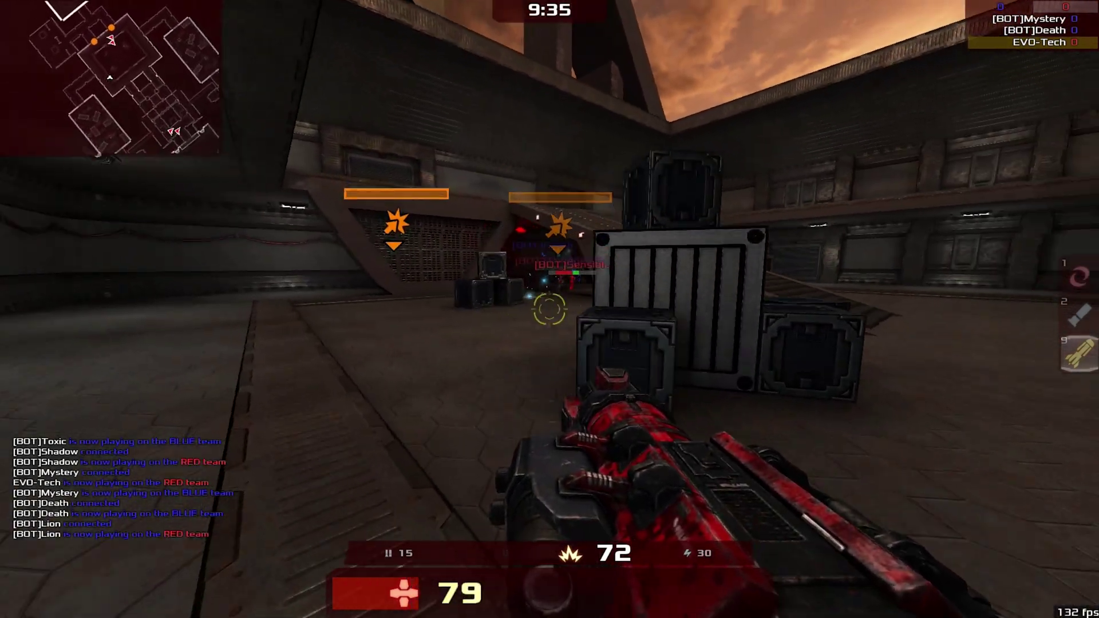
Step: Respawn, take the Vortex, grab Big health and Mega armor, and cross the corridor
{"action": "key", "text": "w"}
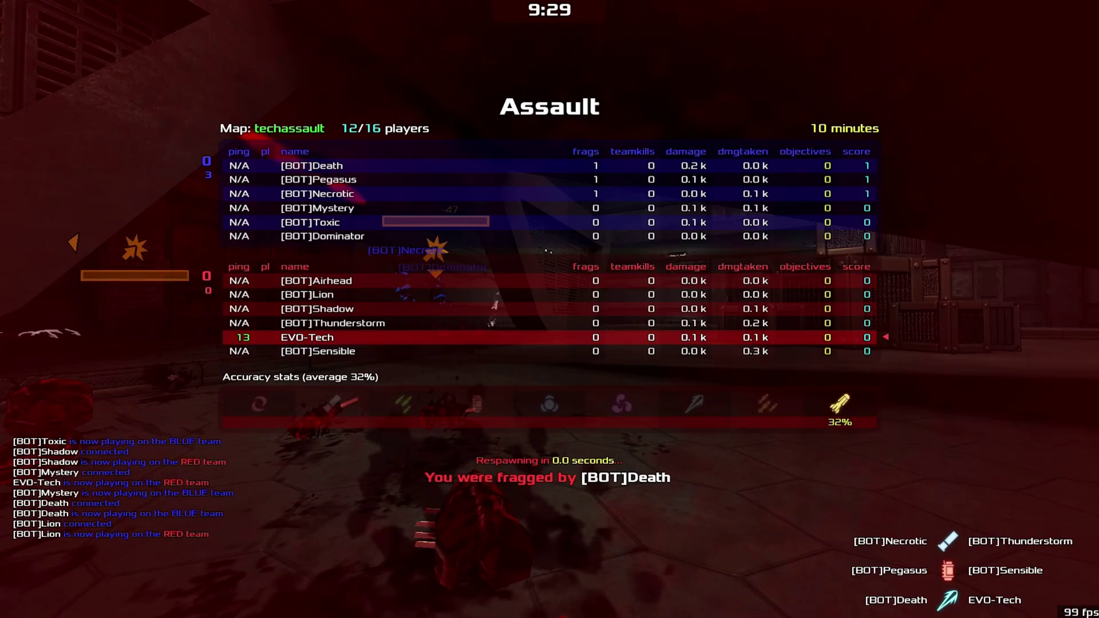
{"action": "left_click", "coordinate": [549, 310]}
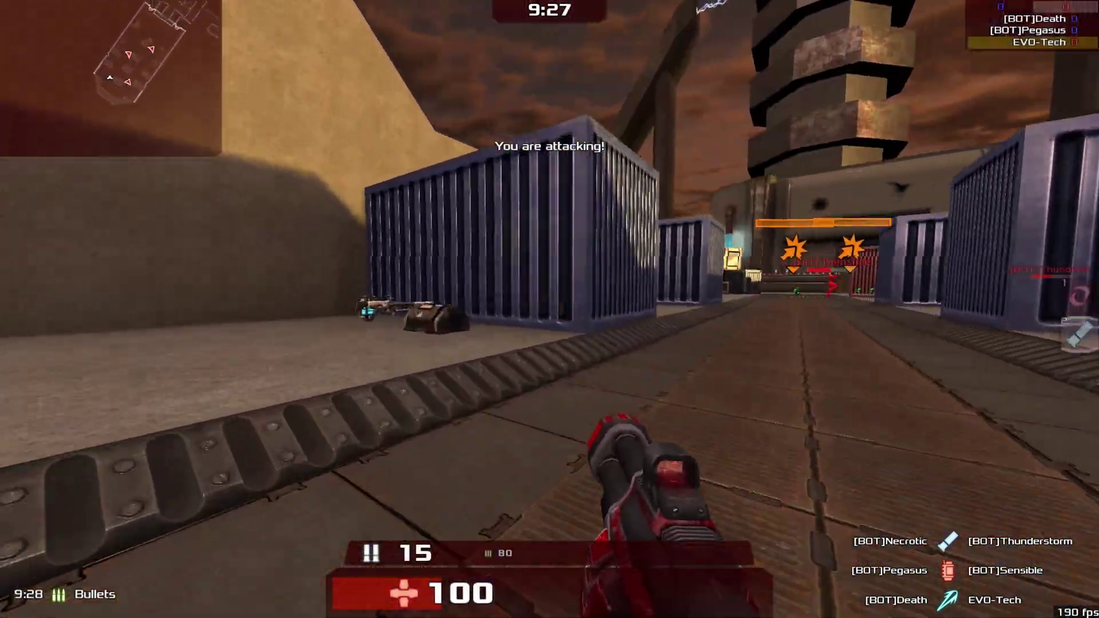
{"action": "key", "text": "w"}
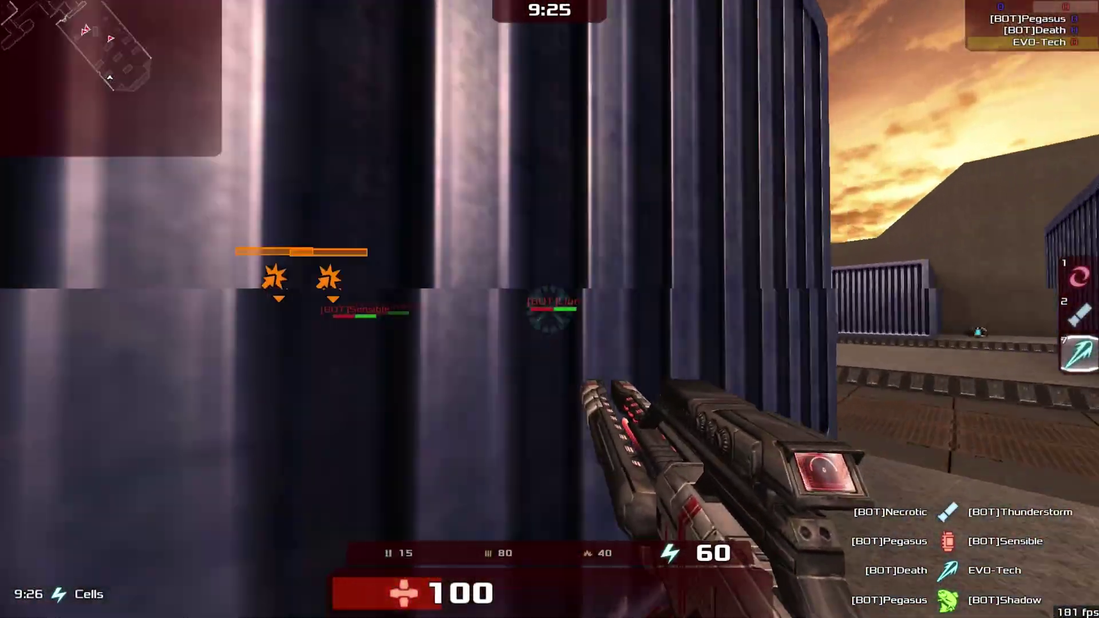
{"action": "key", "text": "w"}
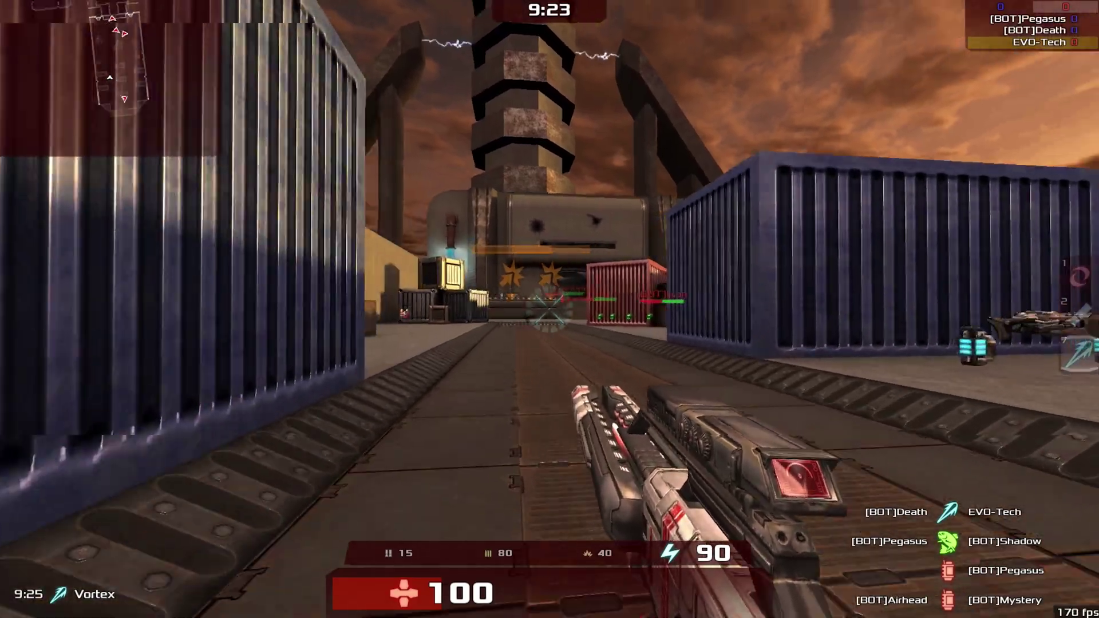
{"action": "key", "text": "w"}
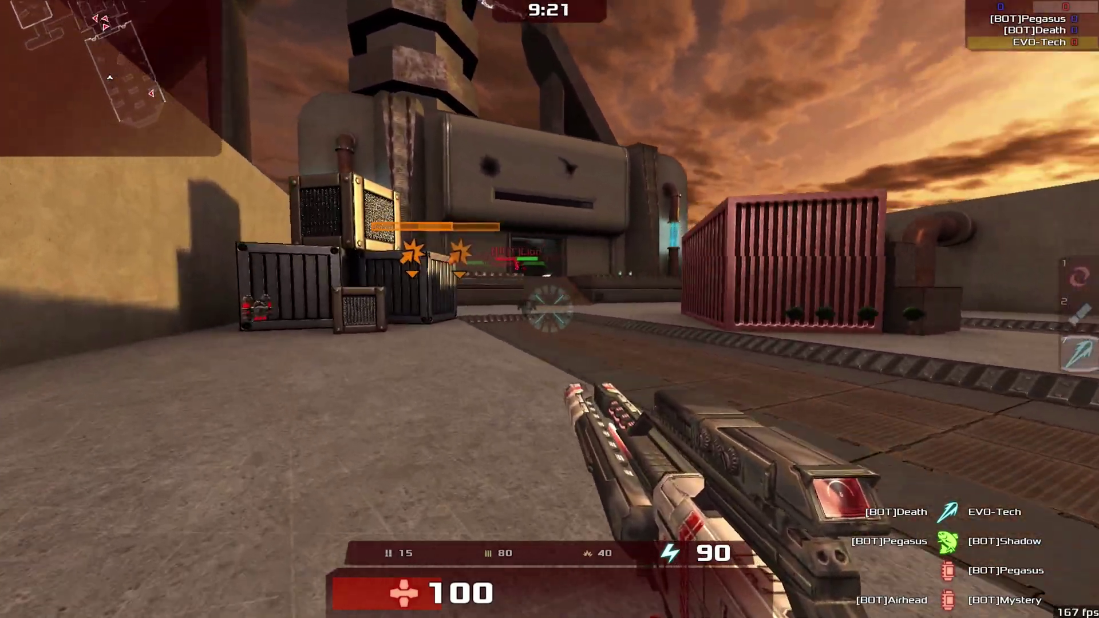
{"action": "key", "text": "w"}
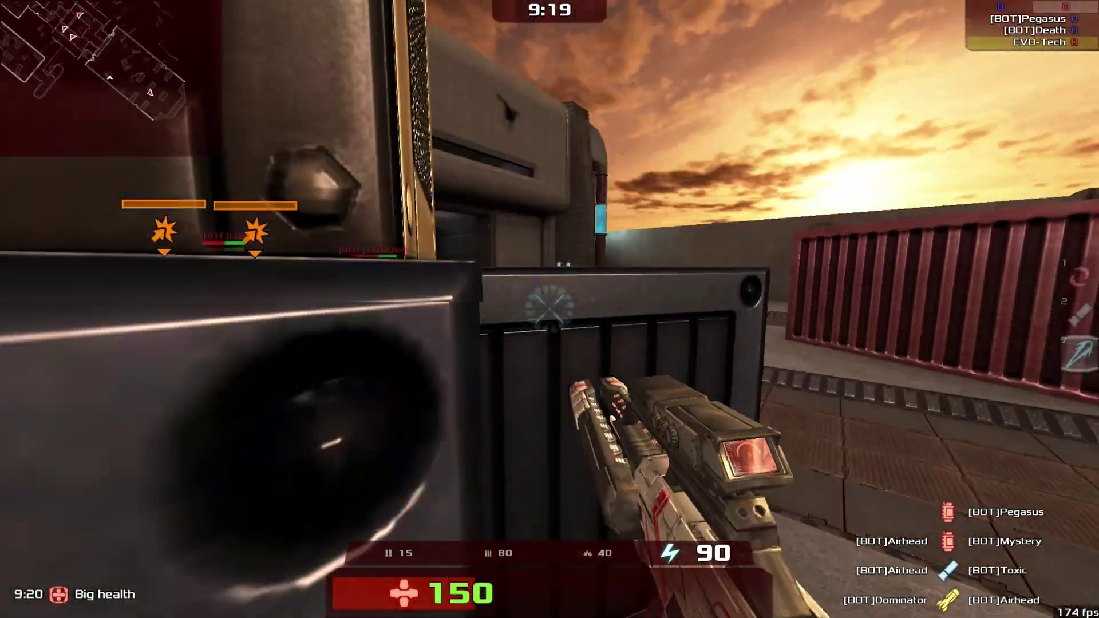
{"action": "key", "text": "w"}
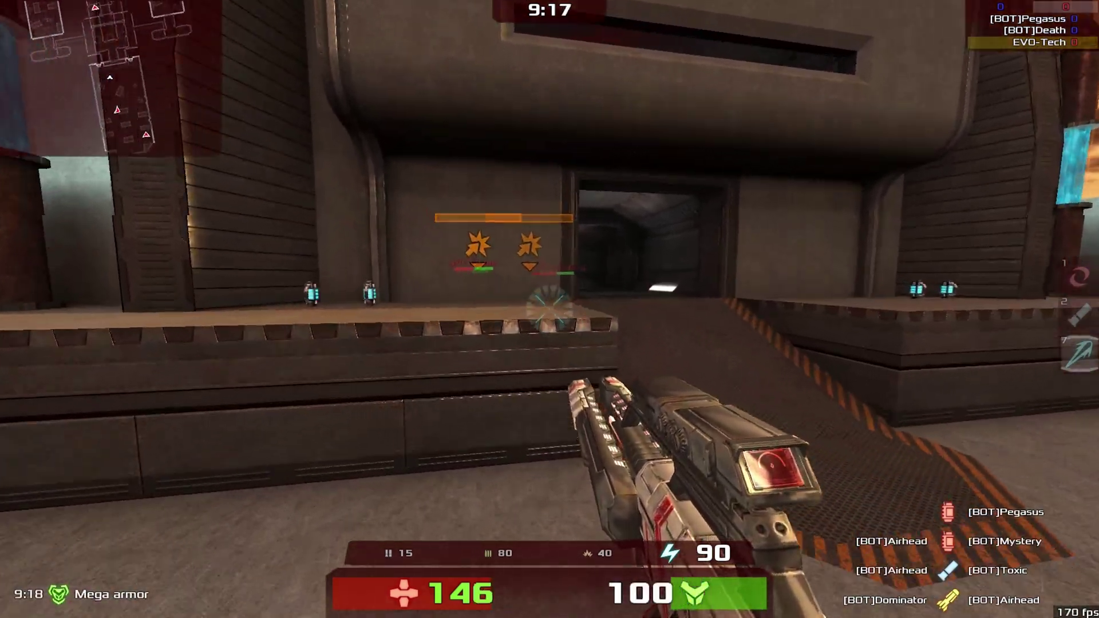
{"action": "key", "text": "w"}
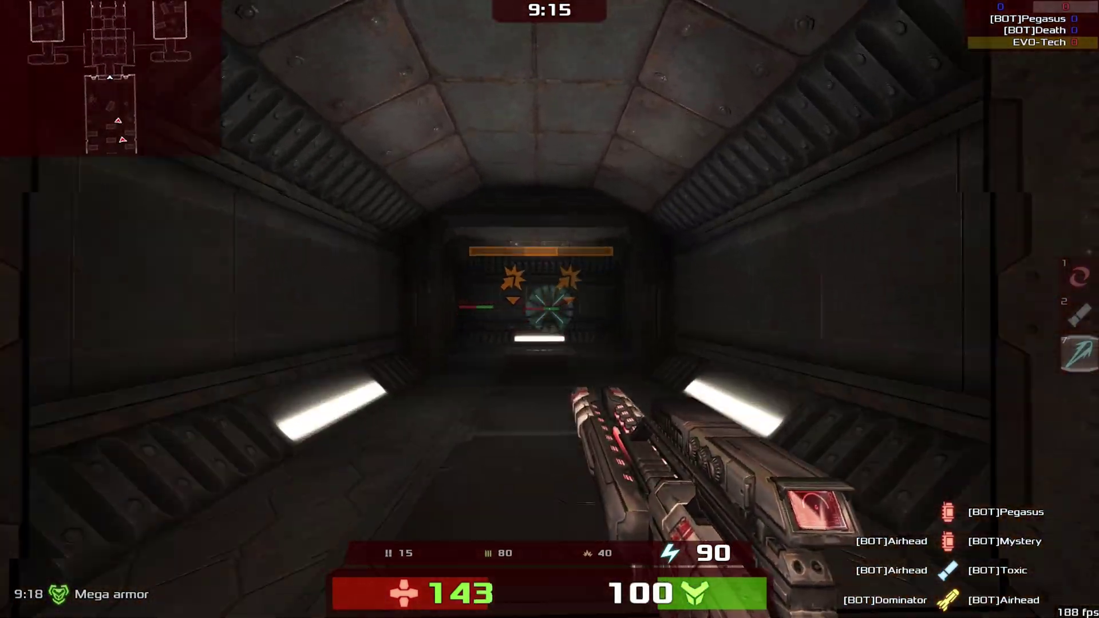
{"action": "key", "text": "w"}
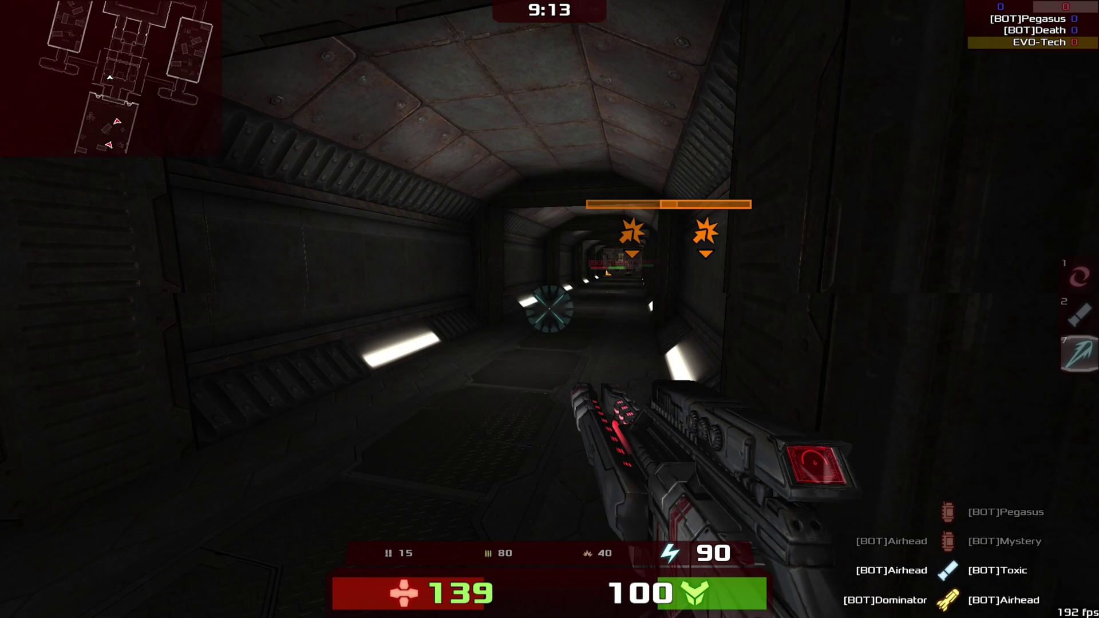
{"action": "key", "text": "w"}
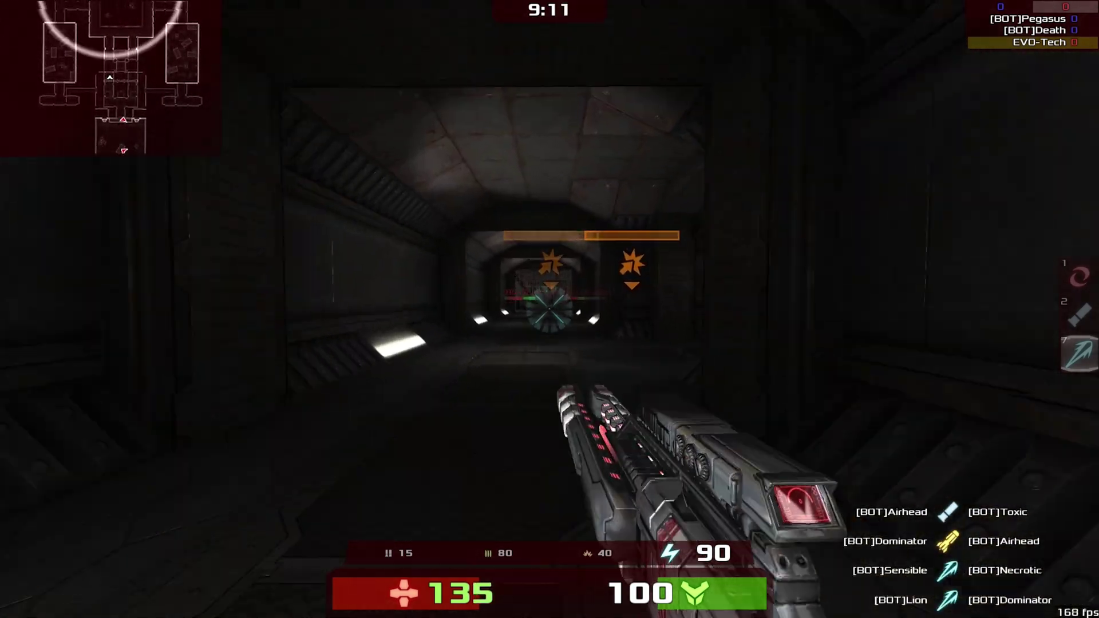
{"action": "key", "text": "w"}
{"action": "key", "text": "w"}
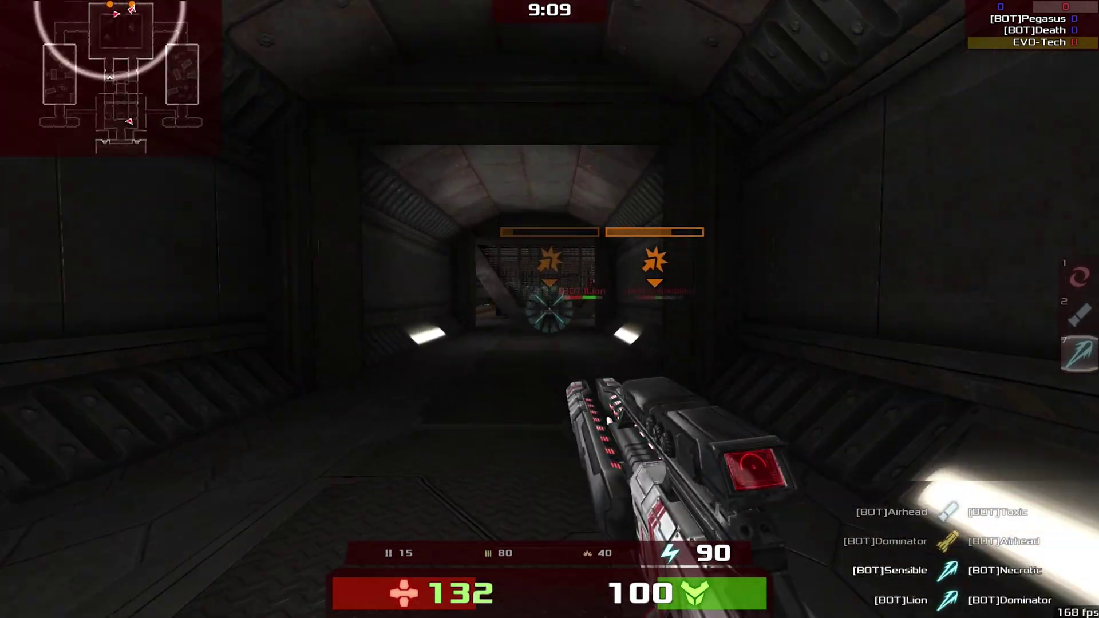
Step: Advance through the open arena toward the enemy bots, passing the container
{"action": "key", "text": "w"}
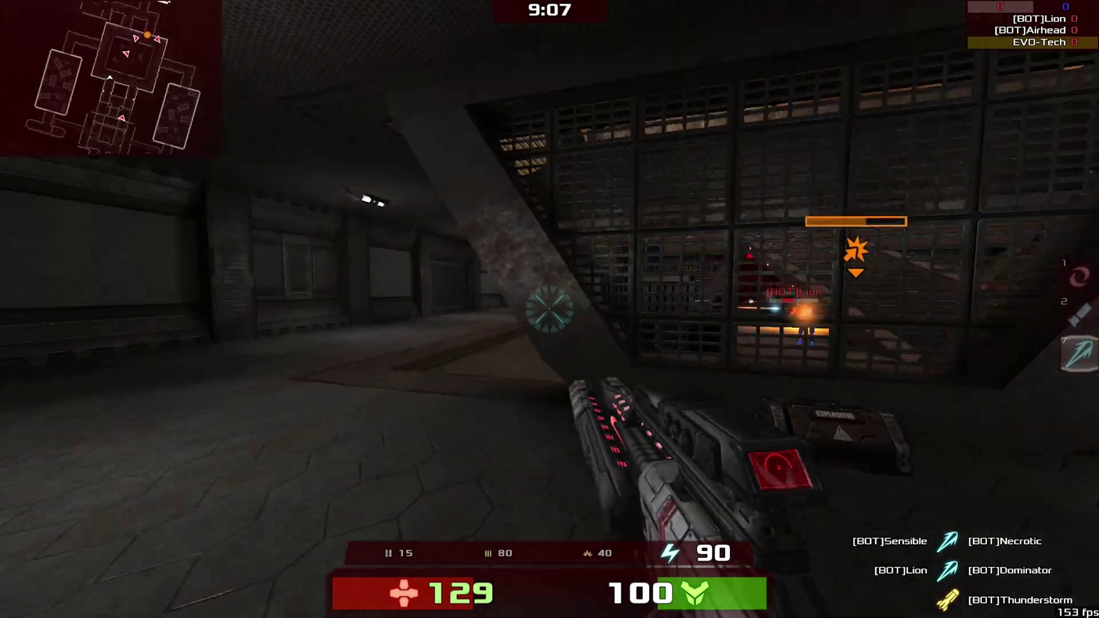
{"action": "key", "text": "w"}
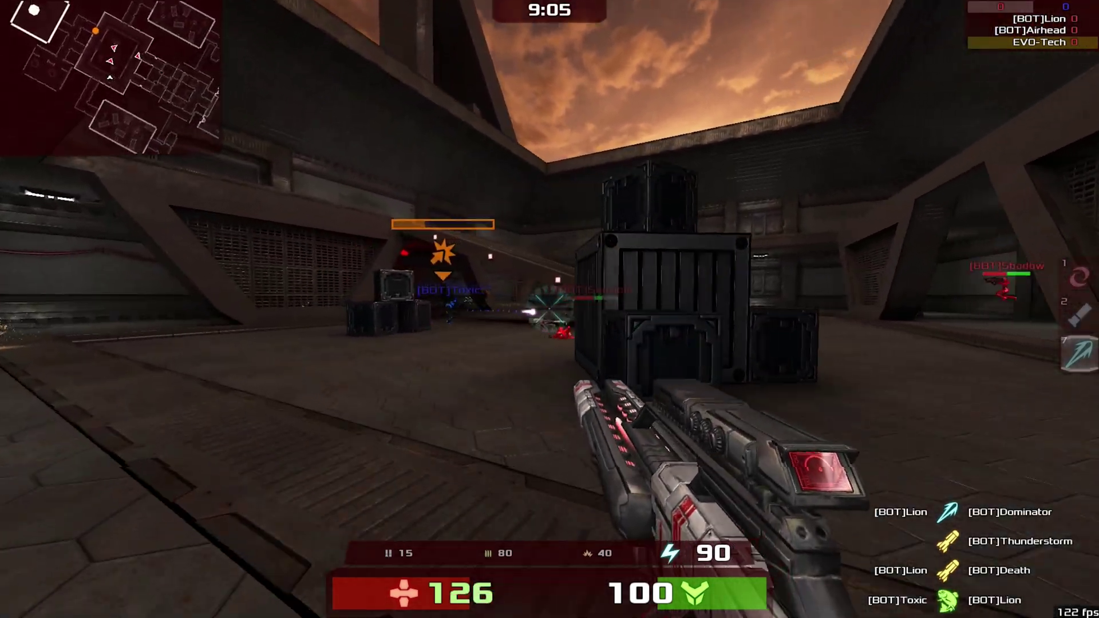
{"action": "key", "text": "w"}
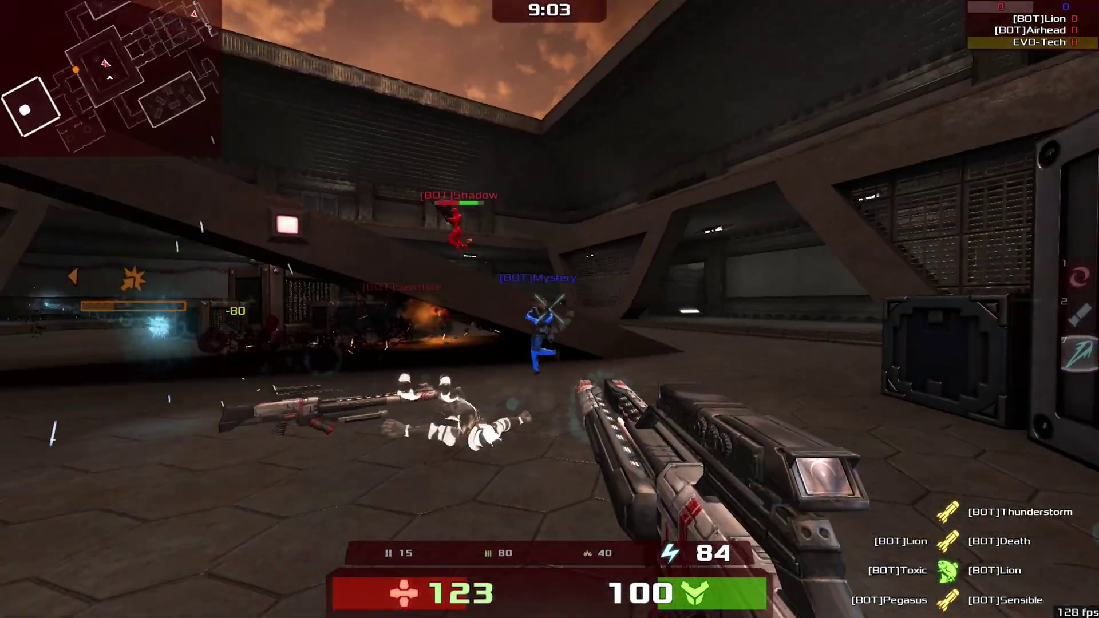
{"action": "key", "text": "w"}
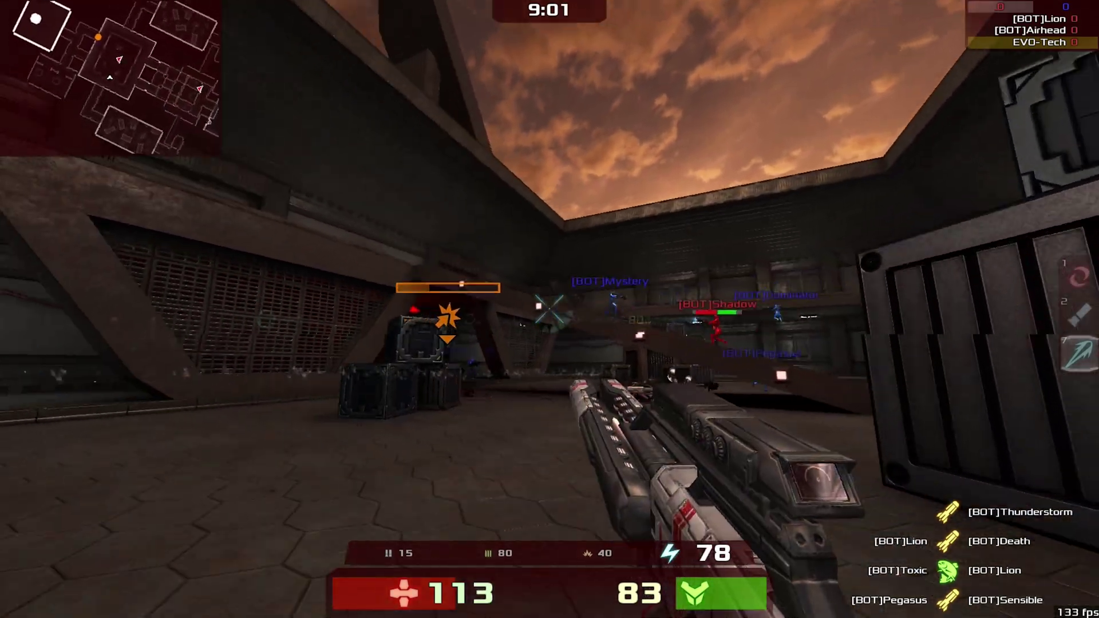
{"action": "key", "text": "w"}
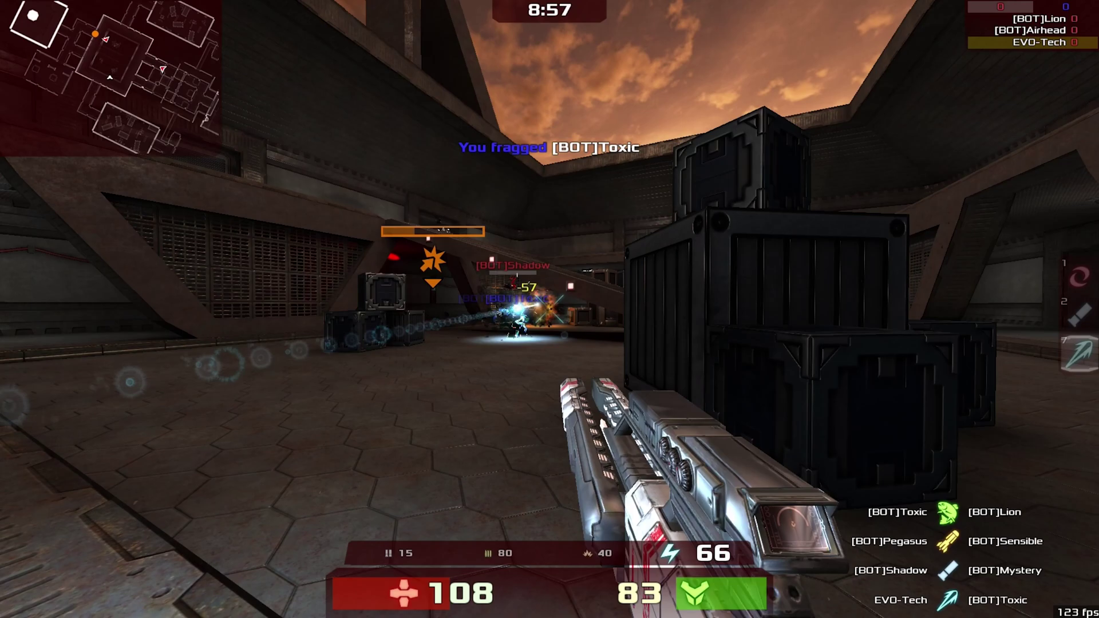
{"action": "key", "text": "w"}
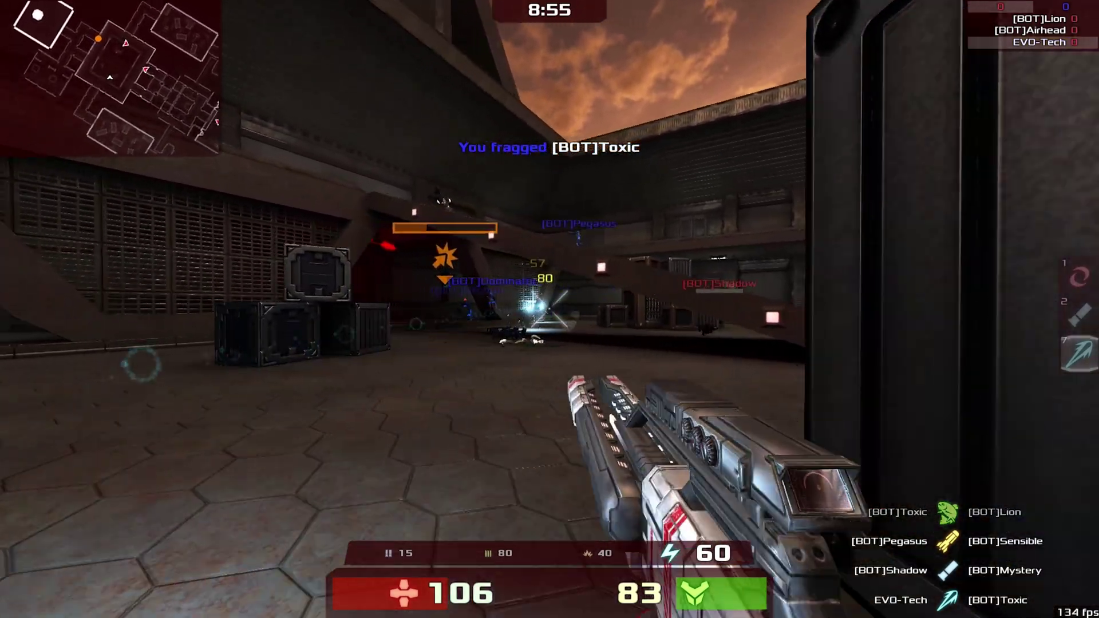
{"action": "key", "text": "w"}
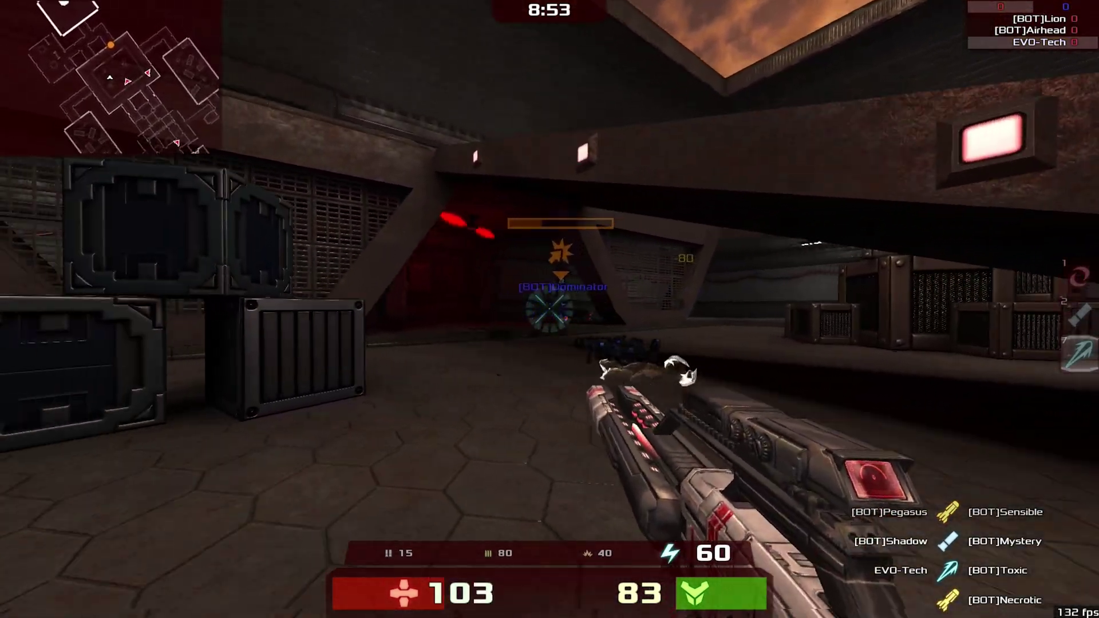
{"action": "key", "text": "w"}
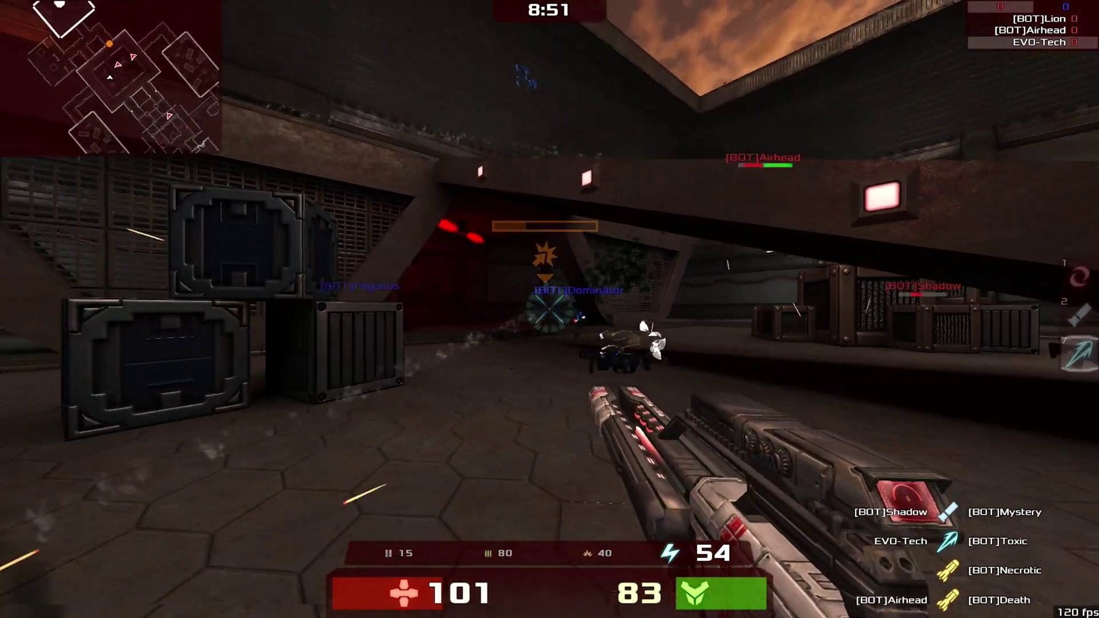
{"action": "key", "text": "w"}
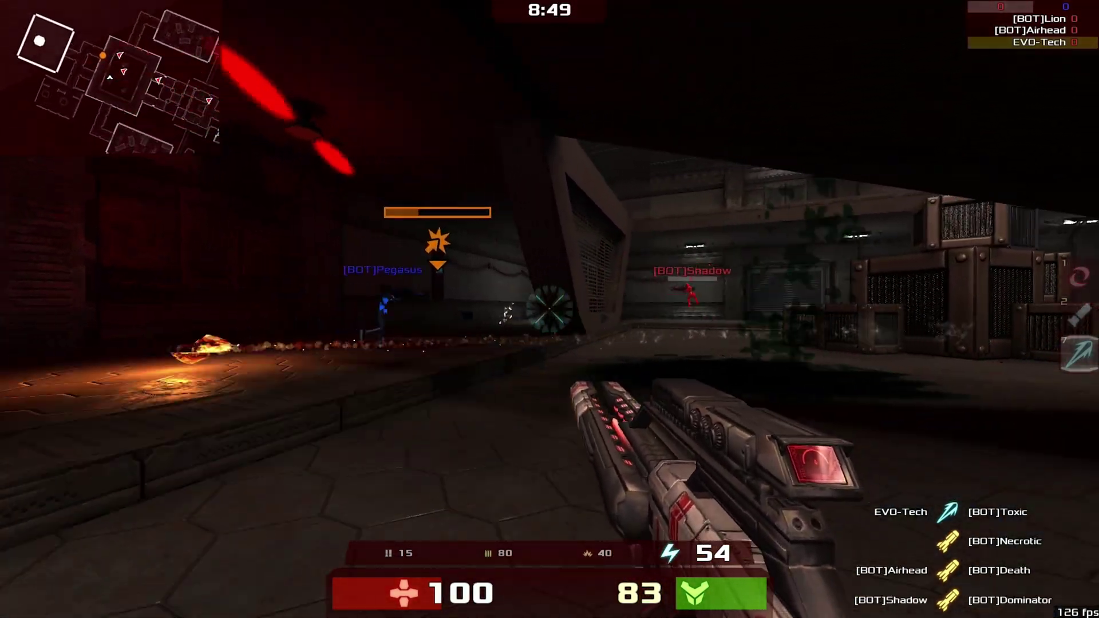
Step: Fire repeatedly at the attacking bots while moving under enemy fire
{"action": "left_click", "coordinate": [550, 309]}
{"action": "key", "text": "w"}
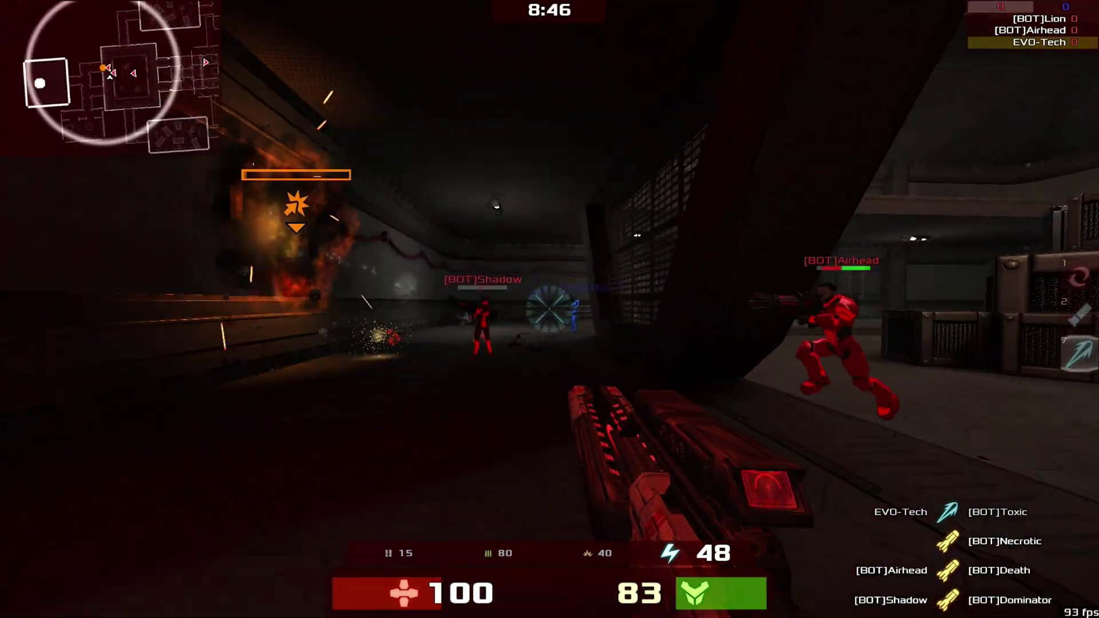
{"action": "left_click", "coordinate": [550, 309]}
{"action": "key", "text": "w"}
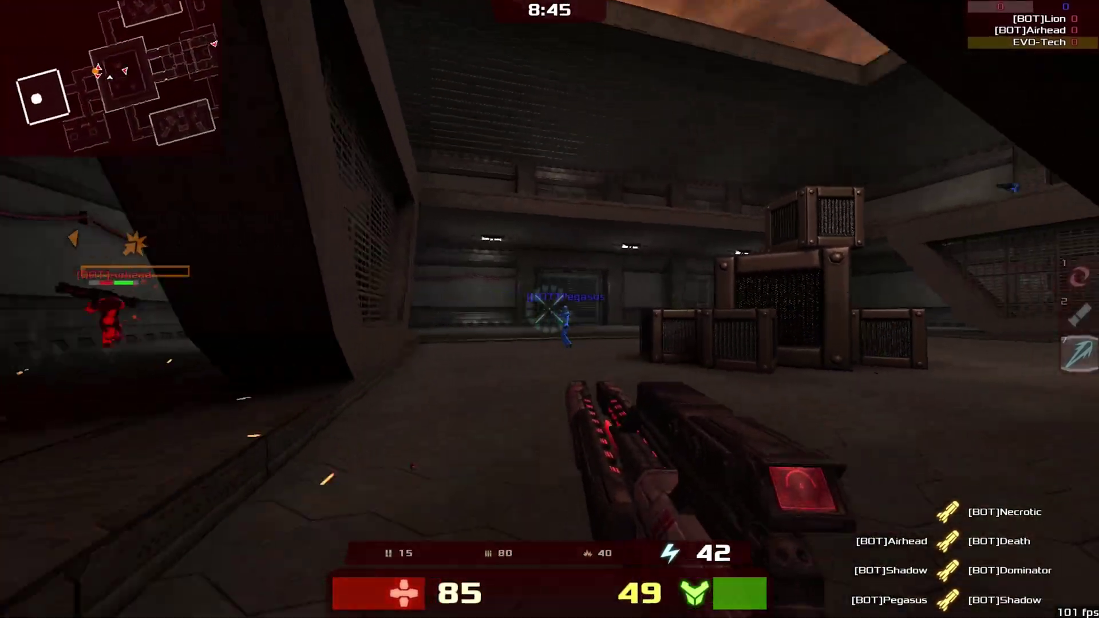
{"action": "left_click", "coordinate": [549, 309]}
{"action": "key", "text": "w"}
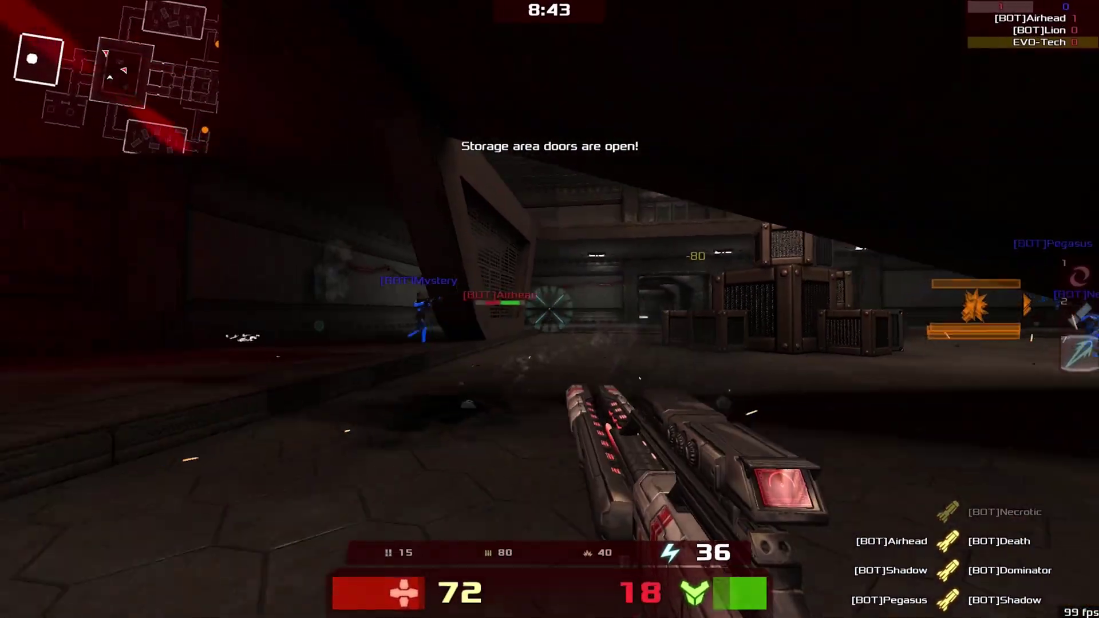
{"action": "left_click", "coordinate": [549, 309]}
{"action": "key", "text": "w"}
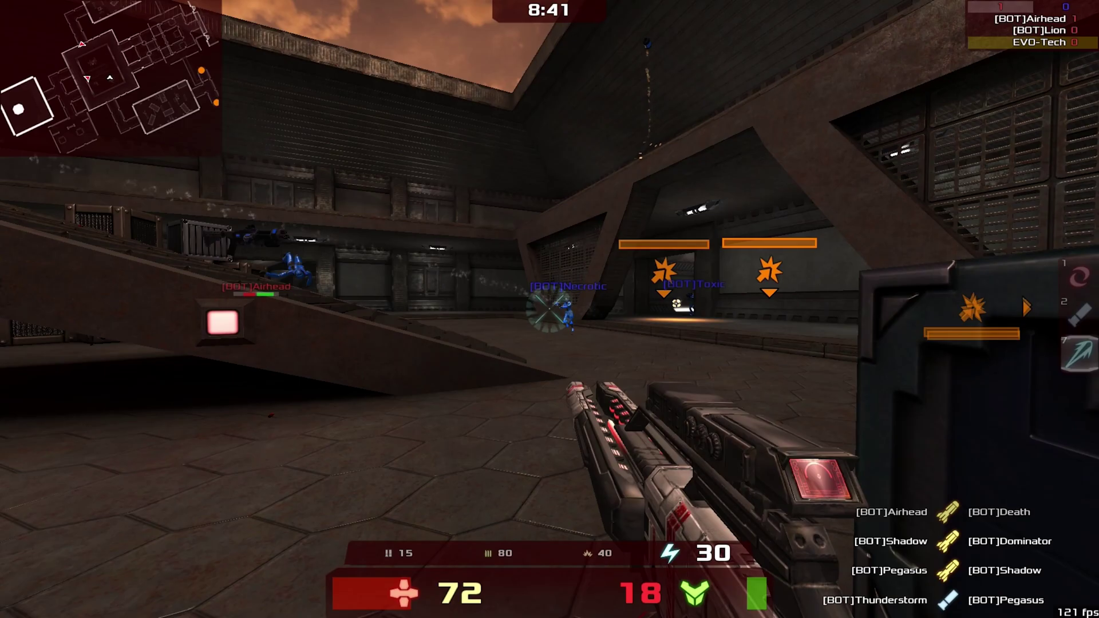
{"action": "key", "text": "w"}
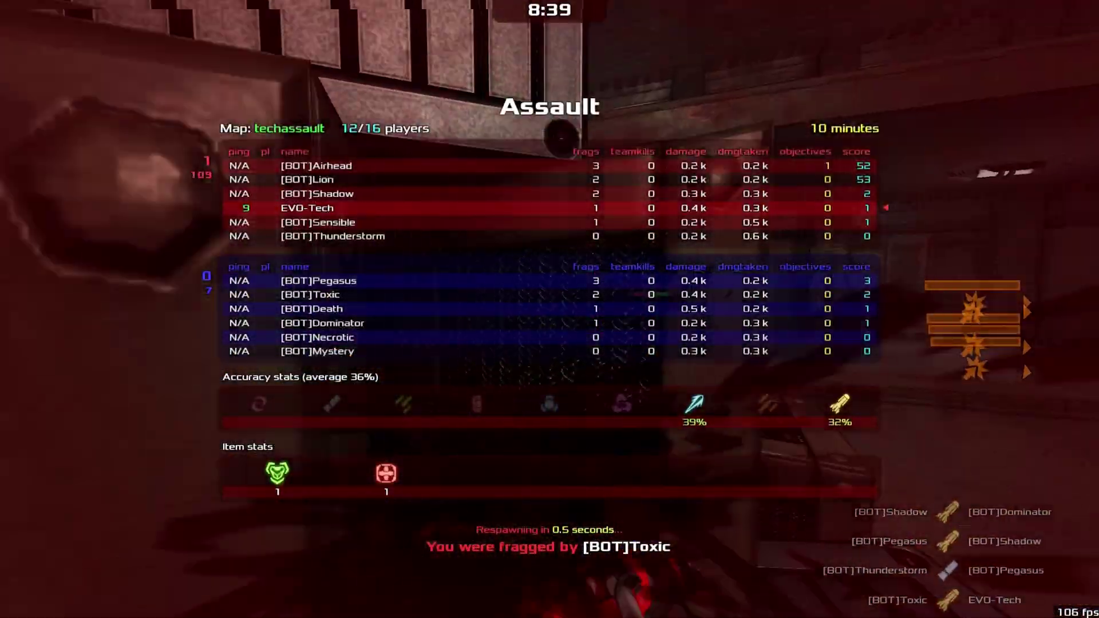
Step: Respawn, switch weapons, and pick up the Cells ammo along the walkway
{"action": "left_click", "coordinate": [550, 310]}
{"action": "key", "text": "w"}
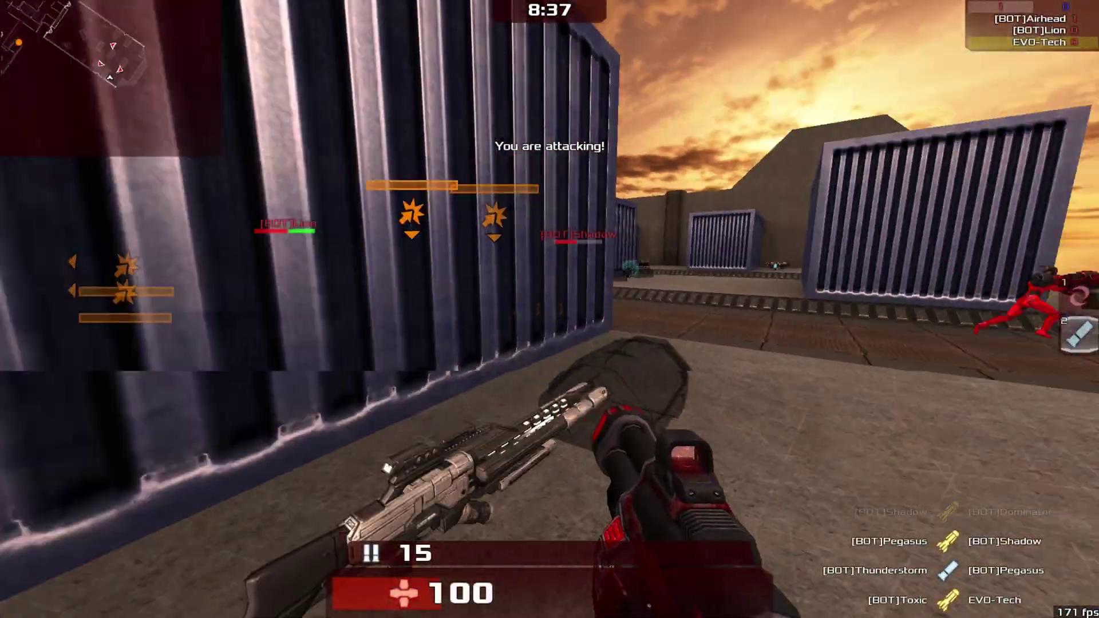
{"action": "key", "text": "2"}
{"action": "key", "text": "w"}
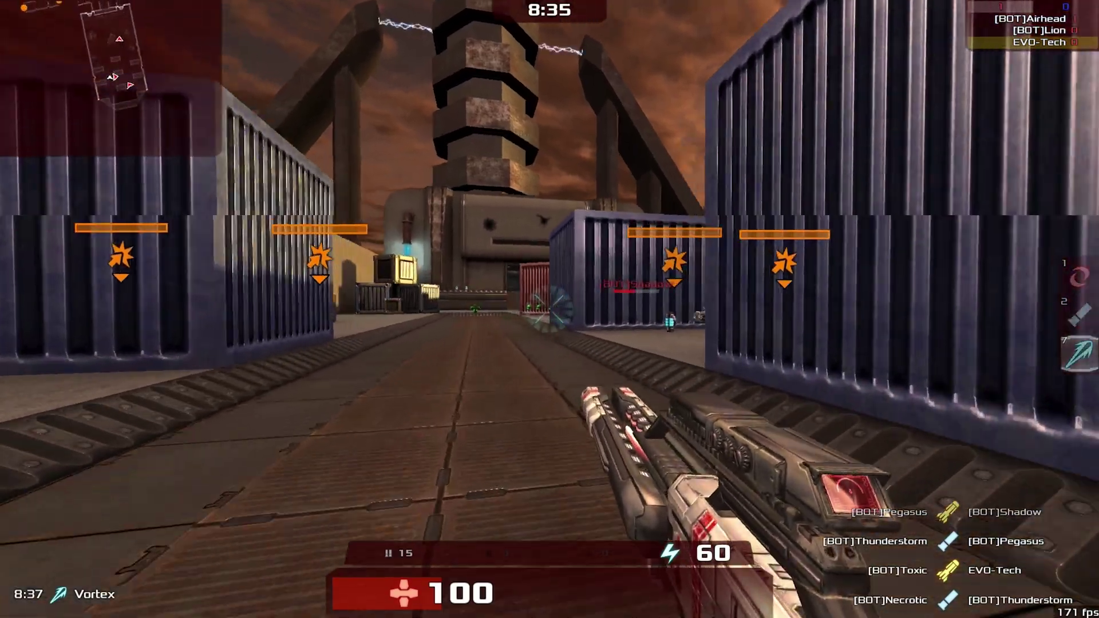
{"action": "key", "text": "w"}
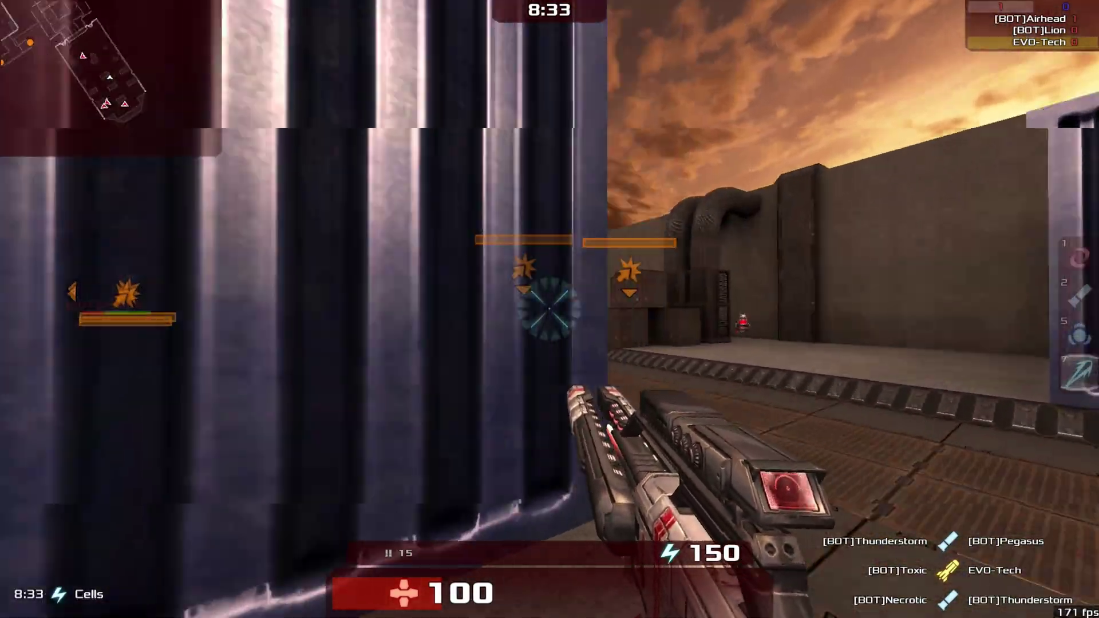
{"action": "key", "text": "w"}
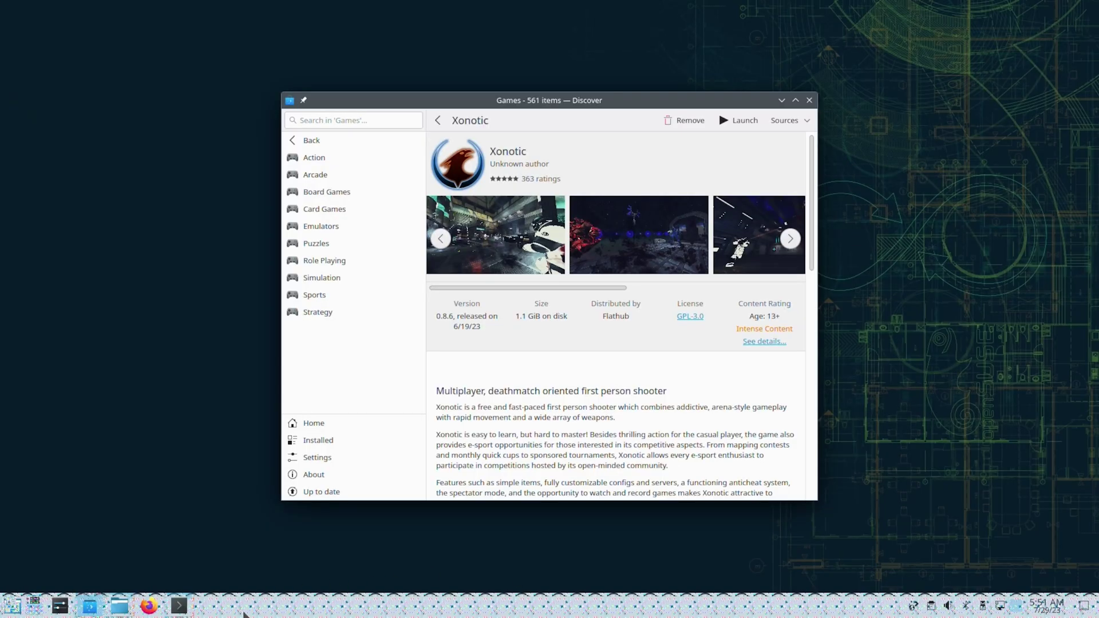
Step: Show and dismiss the application list, then close the Discover window
{"action": "key", "text": "super"}
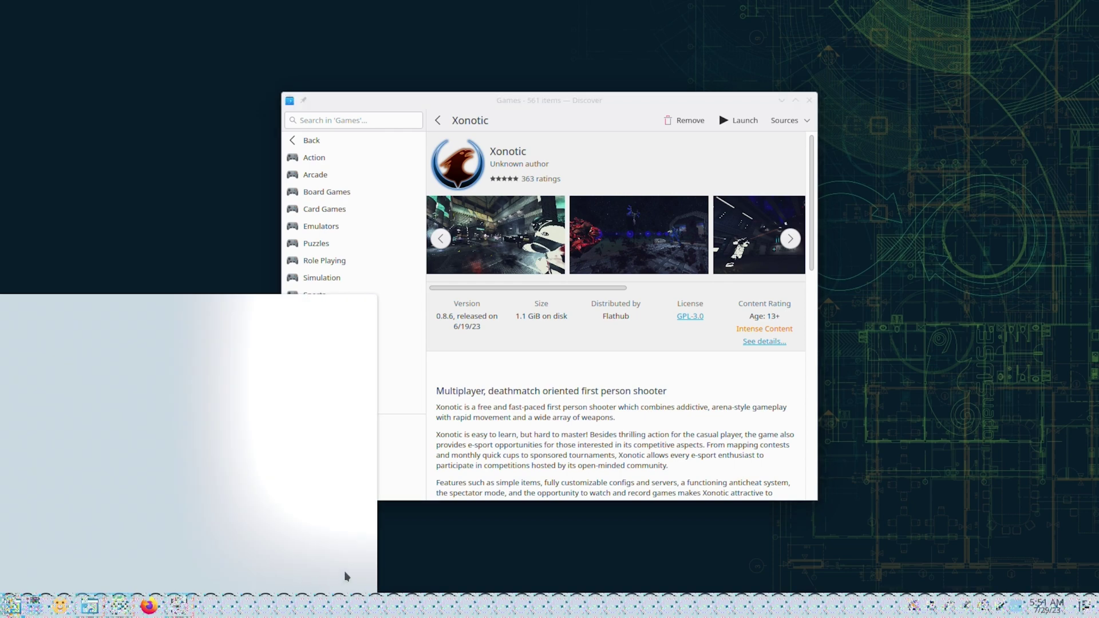
{"action": "left_click", "coordinate": [451, 563]}
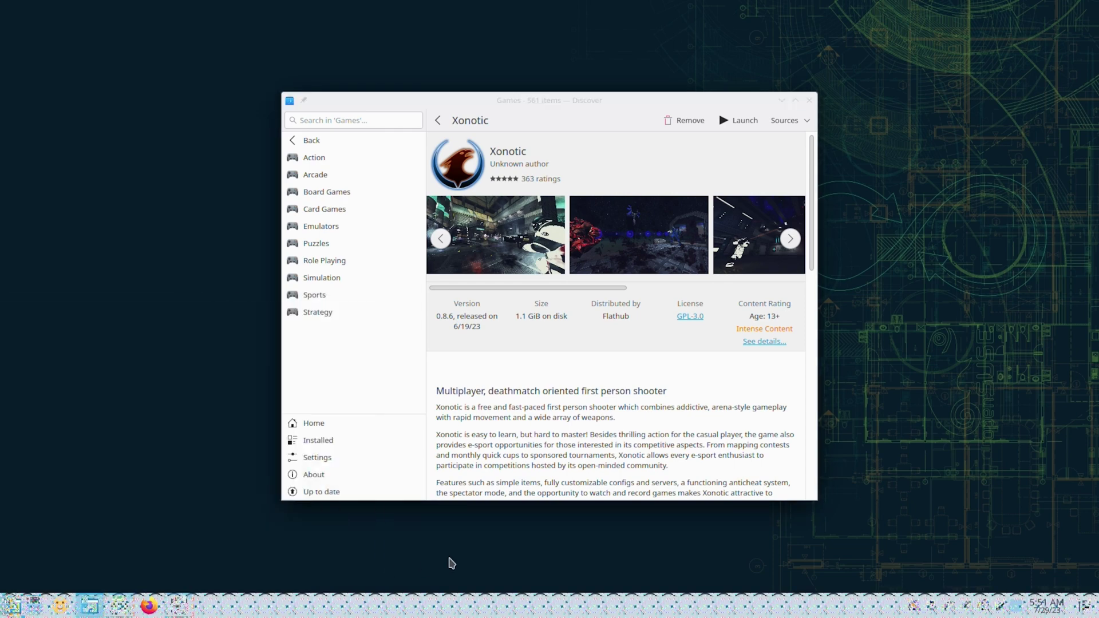
{"action": "left_click", "coordinate": [810, 101]}
Step: Close the Konsole window running top, choosing Close Window in the Confirm Close dialog
{"action": "left_click", "coordinate": [769, 164]}
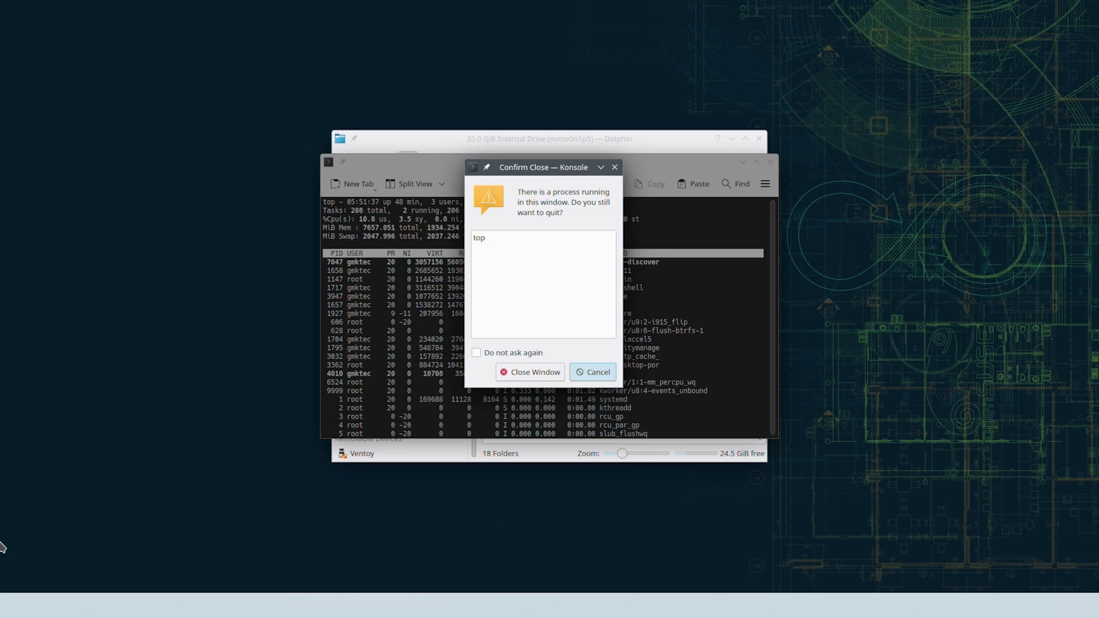
{"action": "key", "text": "super"}
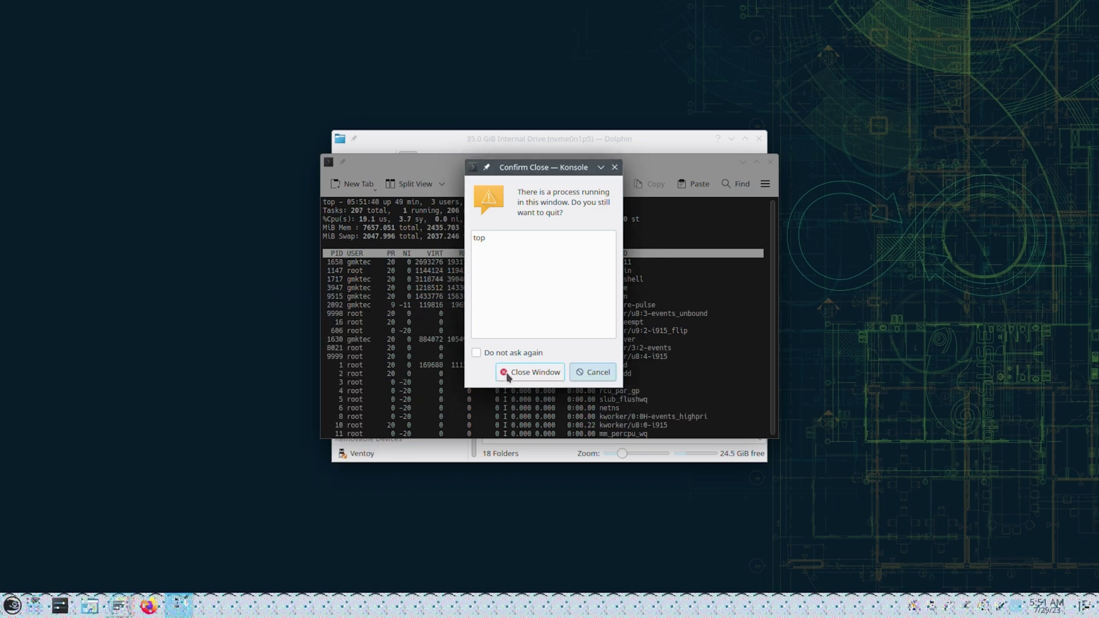
{"action": "left_click", "coordinate": [507, 375]}
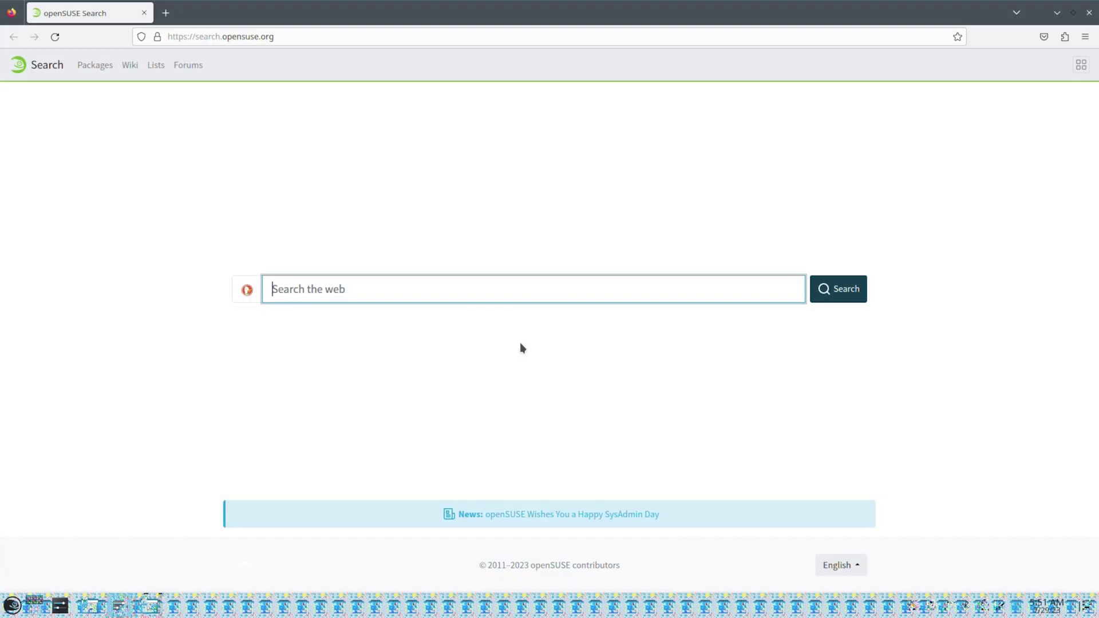
Step: Open the application launcher menu from the taskbar
{"action": "left_click", "coordinate": [13, 606]}
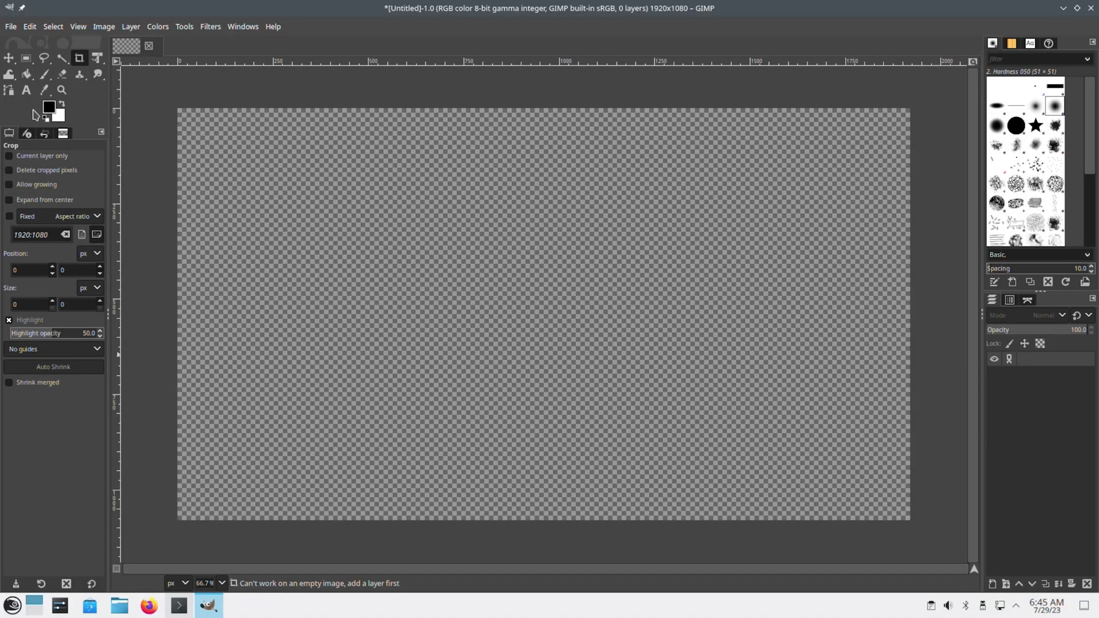